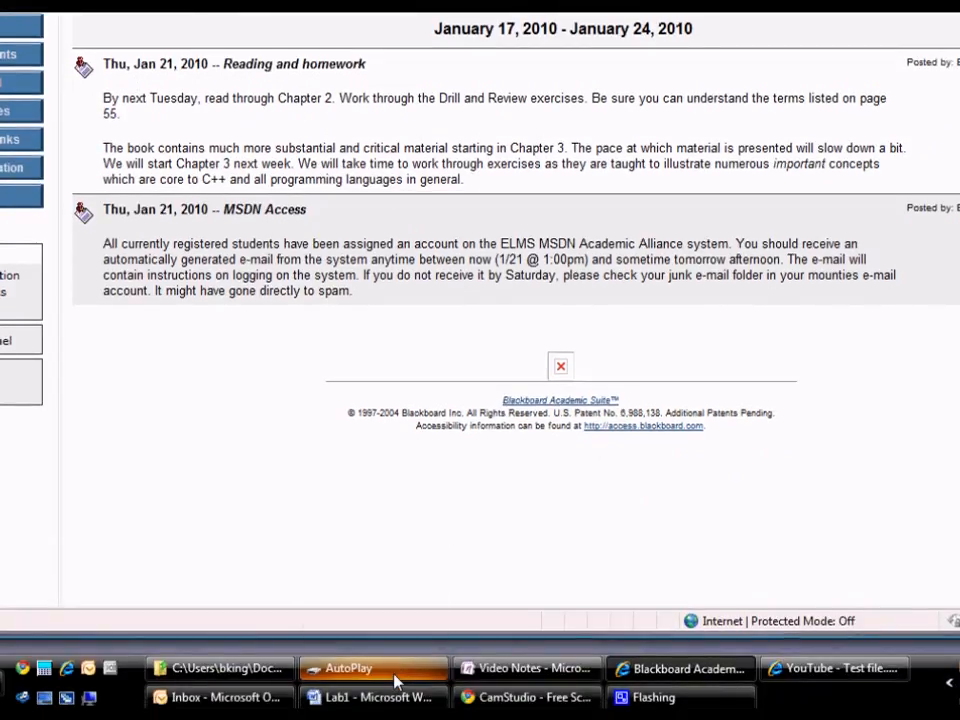
# Bring up the AutoPlay window for the BRK_8G_II (E:) drive and close it
pyautogui.moveTo(394, 680)
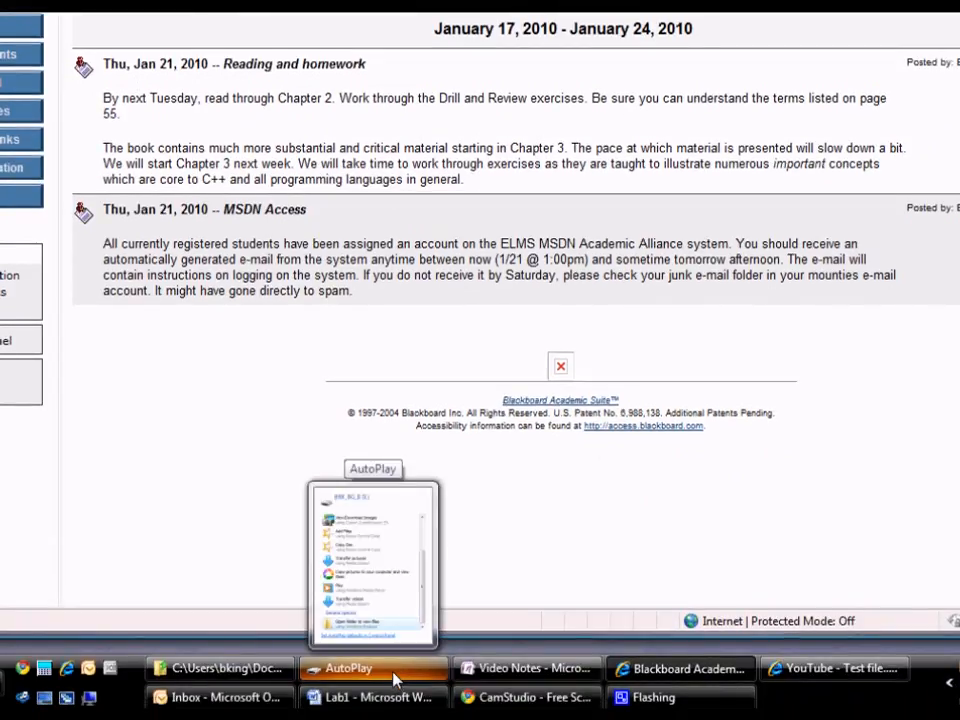
pyautogui.click(394, 680)
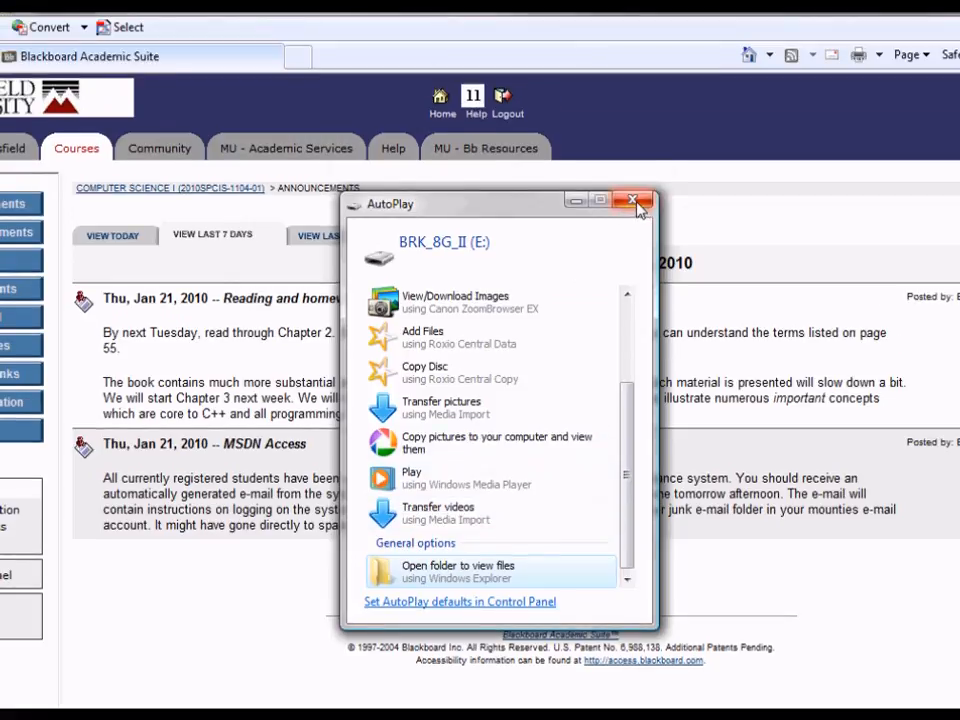
pyautogui.click(634, 202)
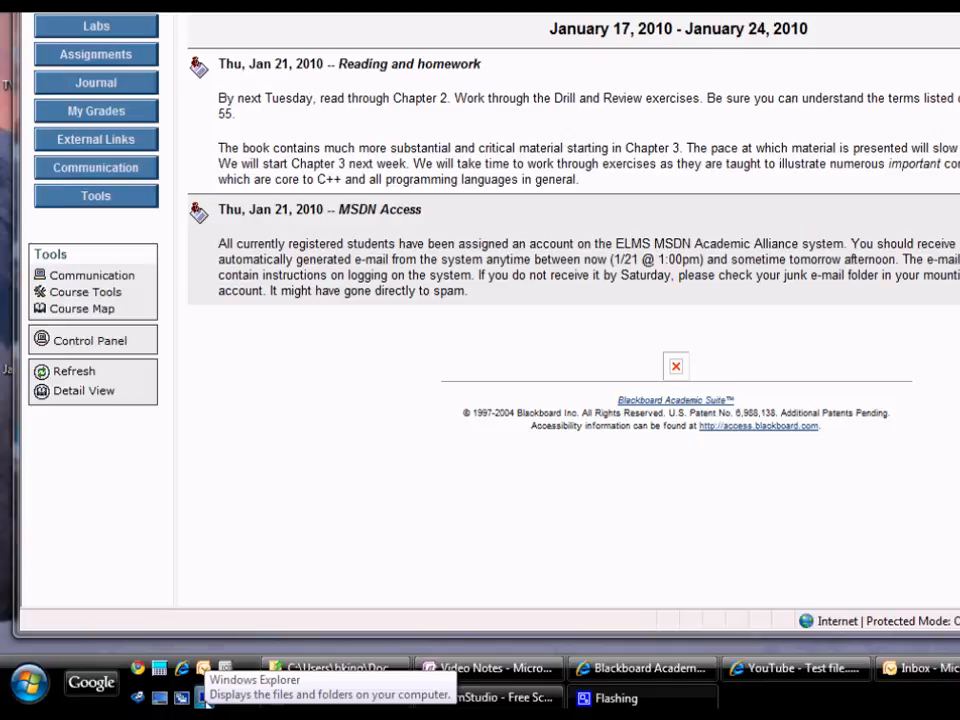
# Start Windows Explorer from the Accessories programs
pyautogui.click(31, 684)
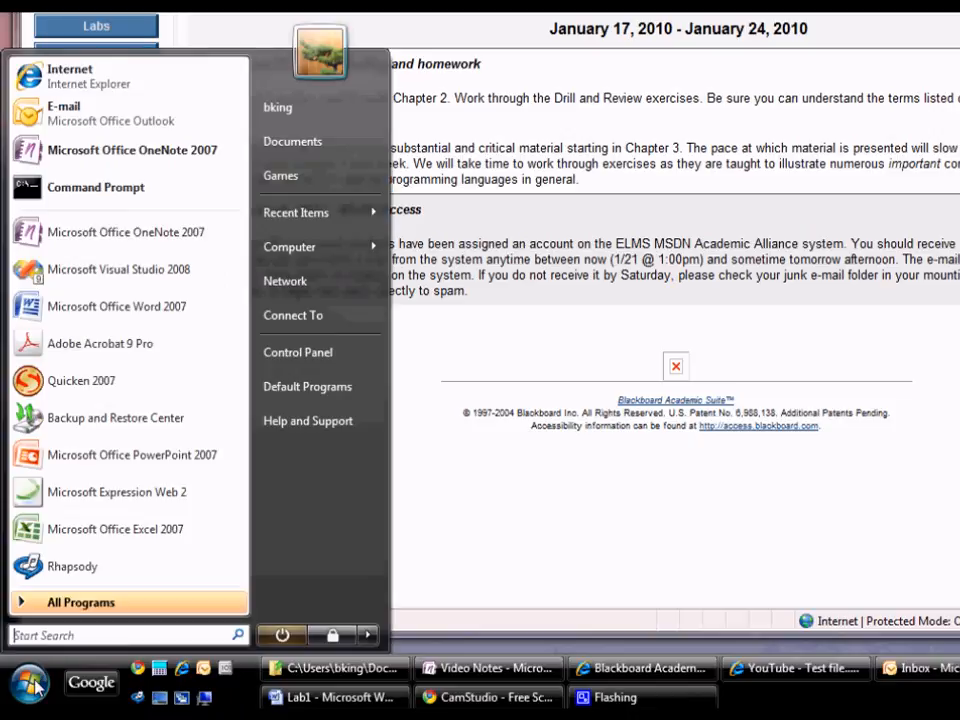
pyautogui.click(57, 602)
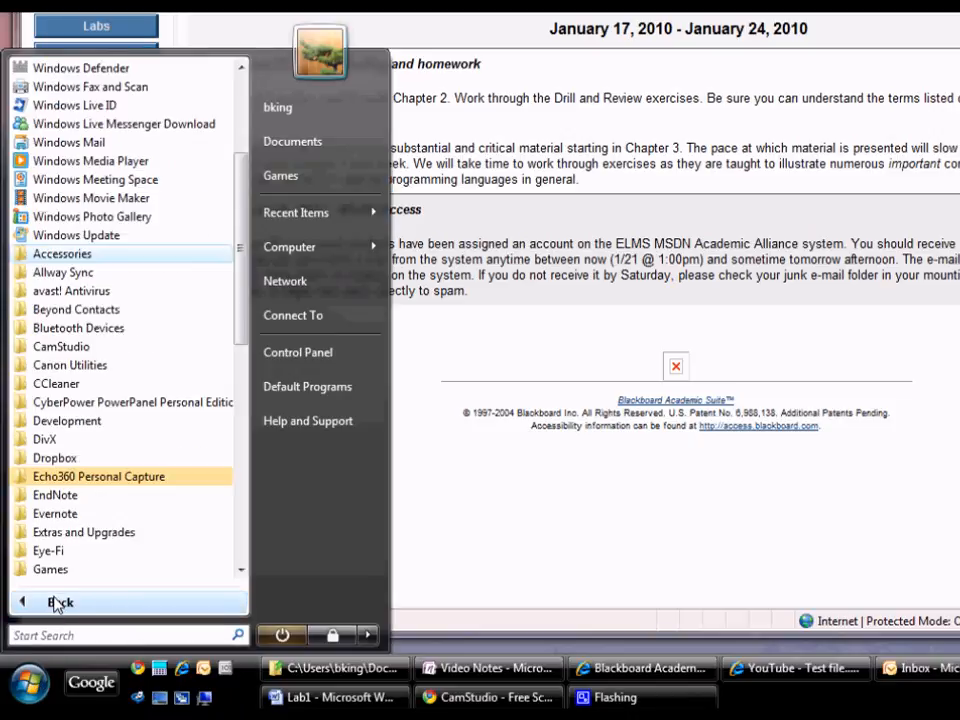
pyautogui.click(115, 259)
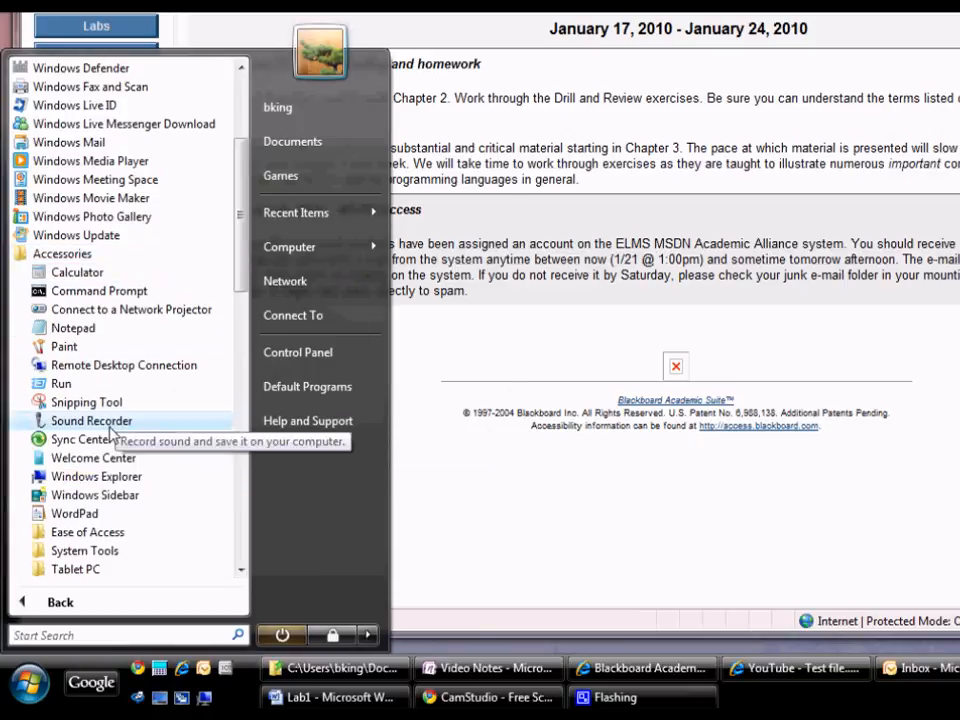
pyautogui.click(96, 478)
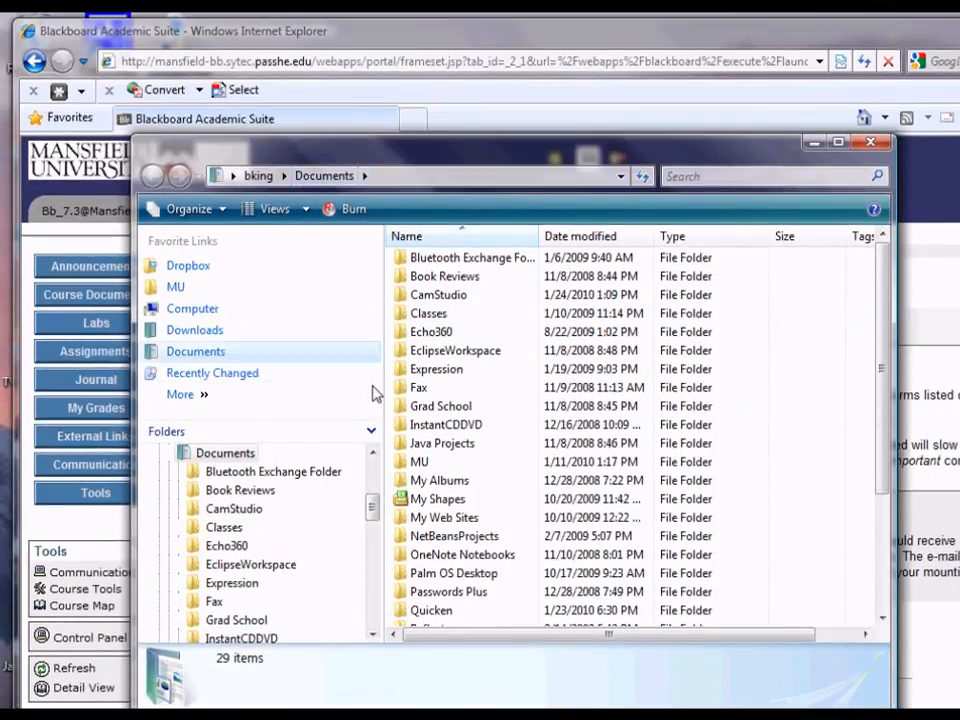
# Go to Computer in the folder tree and open the BRK_8G_II (E:) removable drive
pyautogui.moveTo(373, 506); pyautogui.dragTo(375, 542)
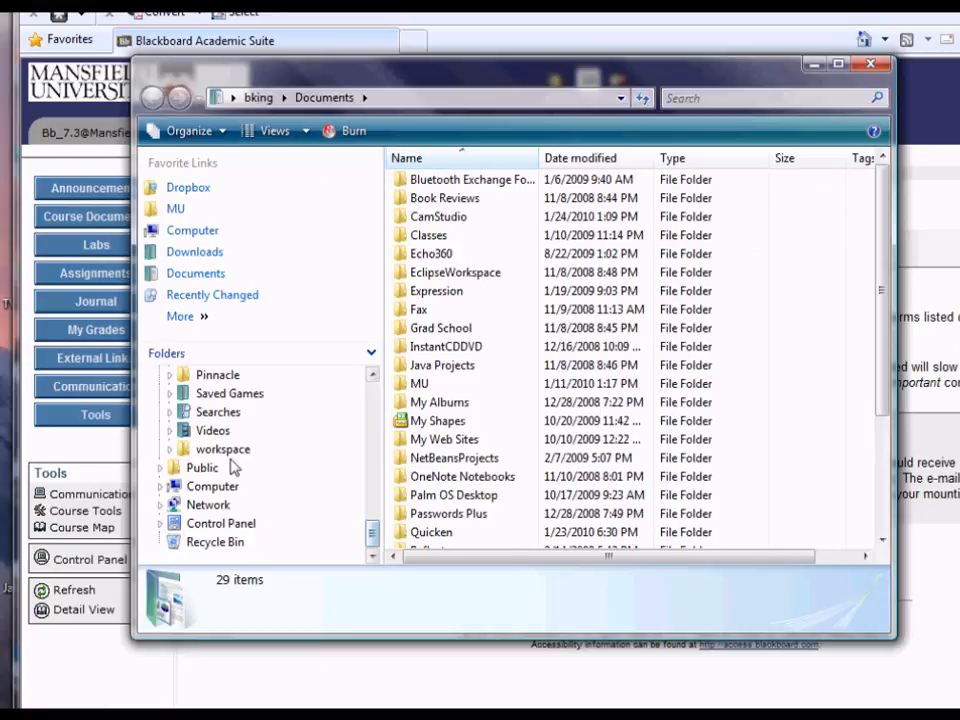
pyautogui.click(212, 486)
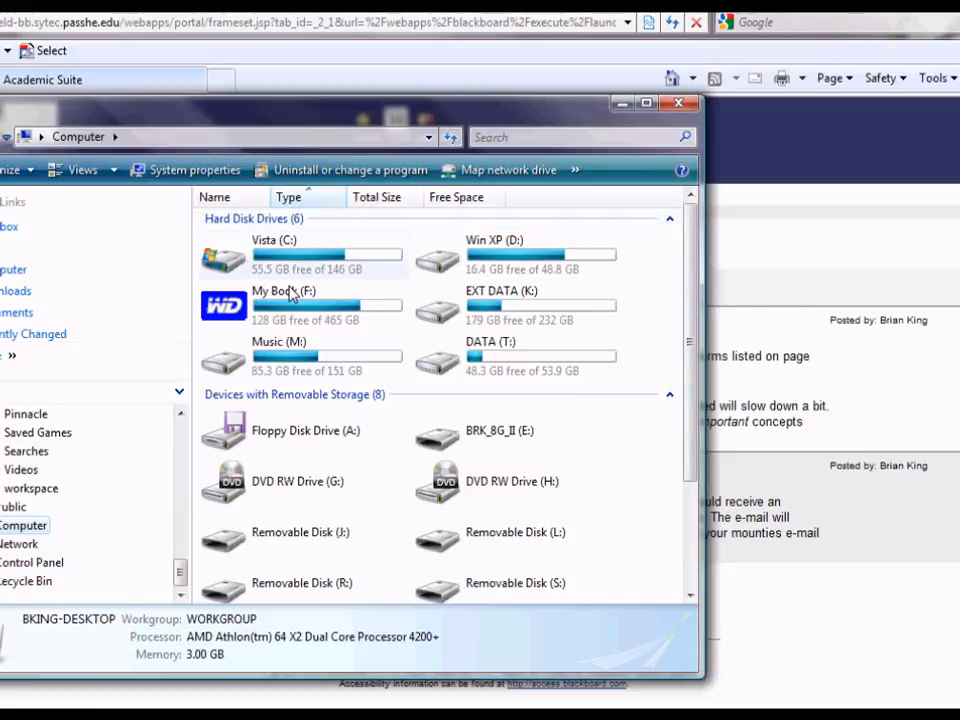
pyautogui.doubleClick(519, 448)
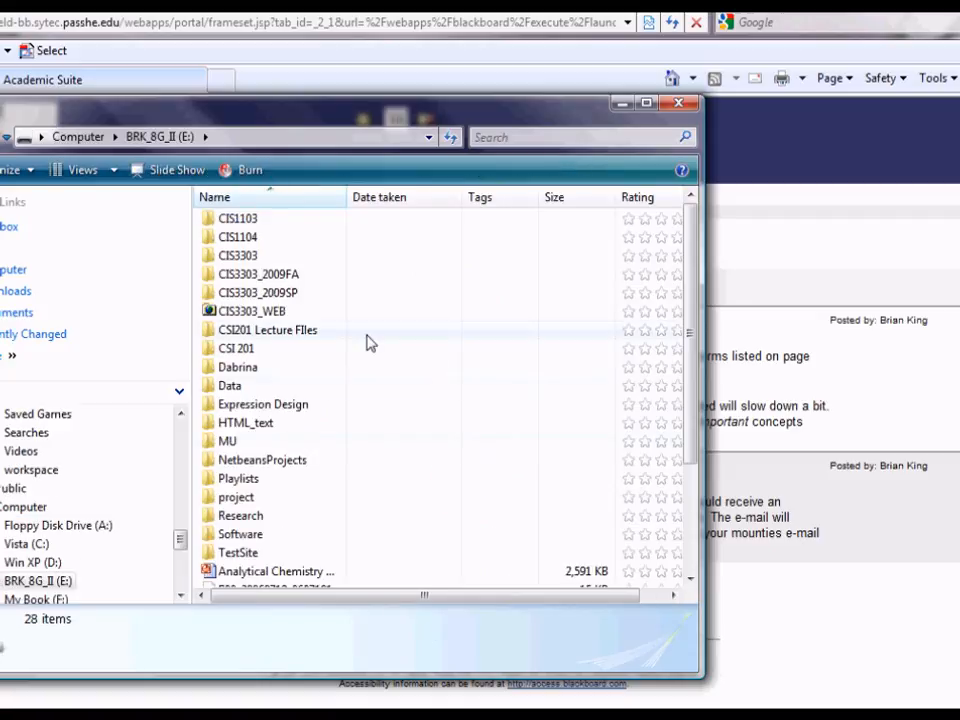
# Delete the existing CIS1104 folder from the BRK_8G_II (E:) drive and confirm the deletion
pyautogui.rightClick(266, 244)
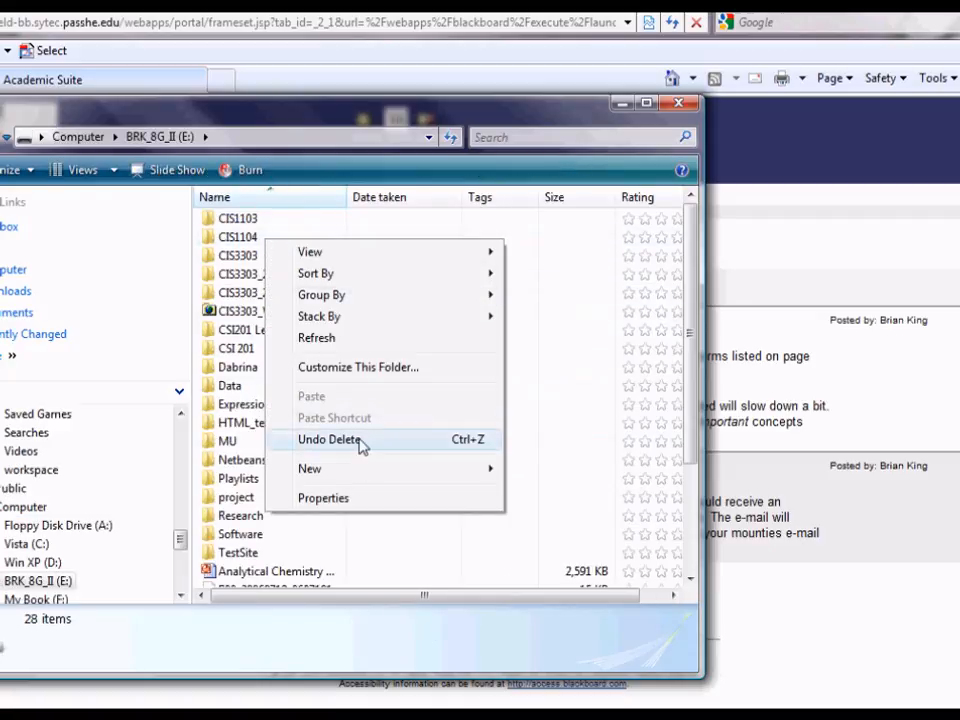
pyautogui.click(234, 245)
pyautogui.rightClick(270, 243)
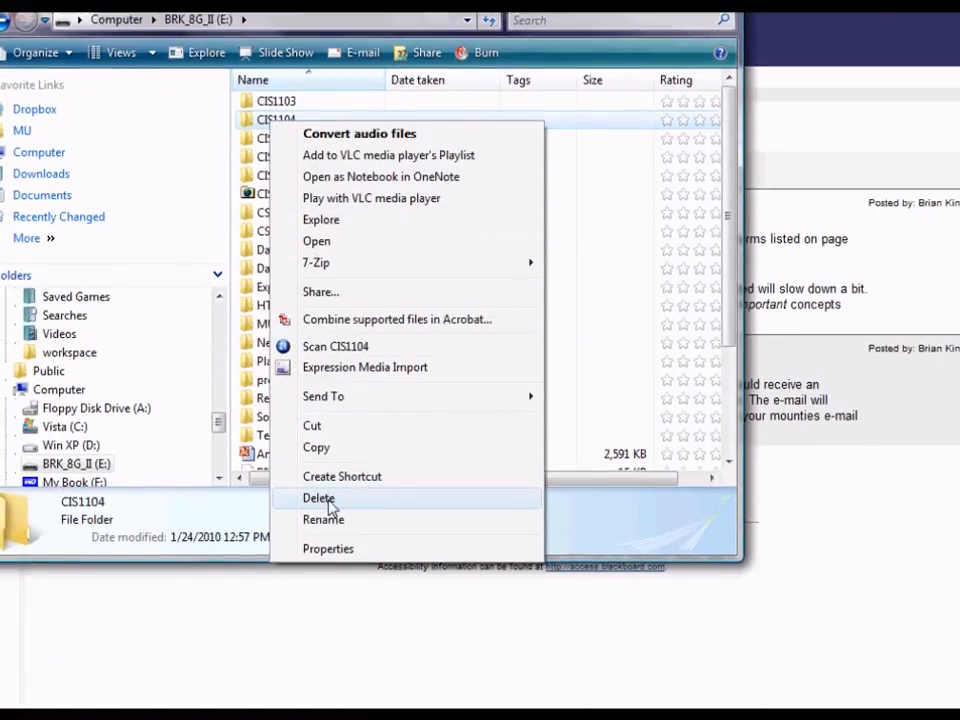
pyautogui.click(302, 614)
pyautogui.click(563, 443)
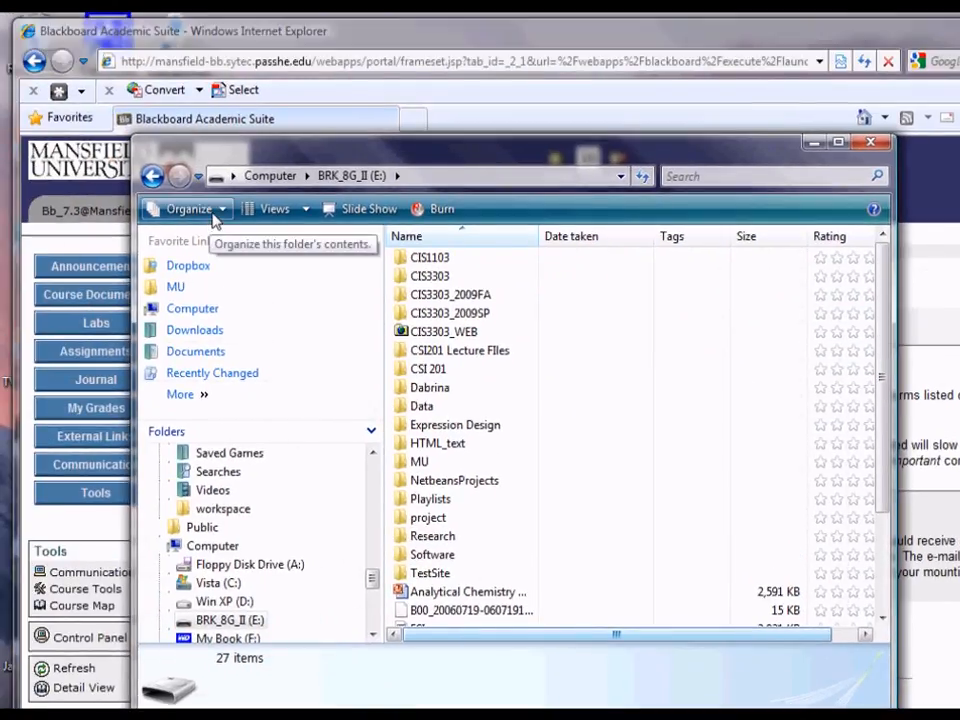
# Create a new folder named CIS1104 at the top level of the BRK_8G_II (E:) drive
pyautogui.click(214, 220)
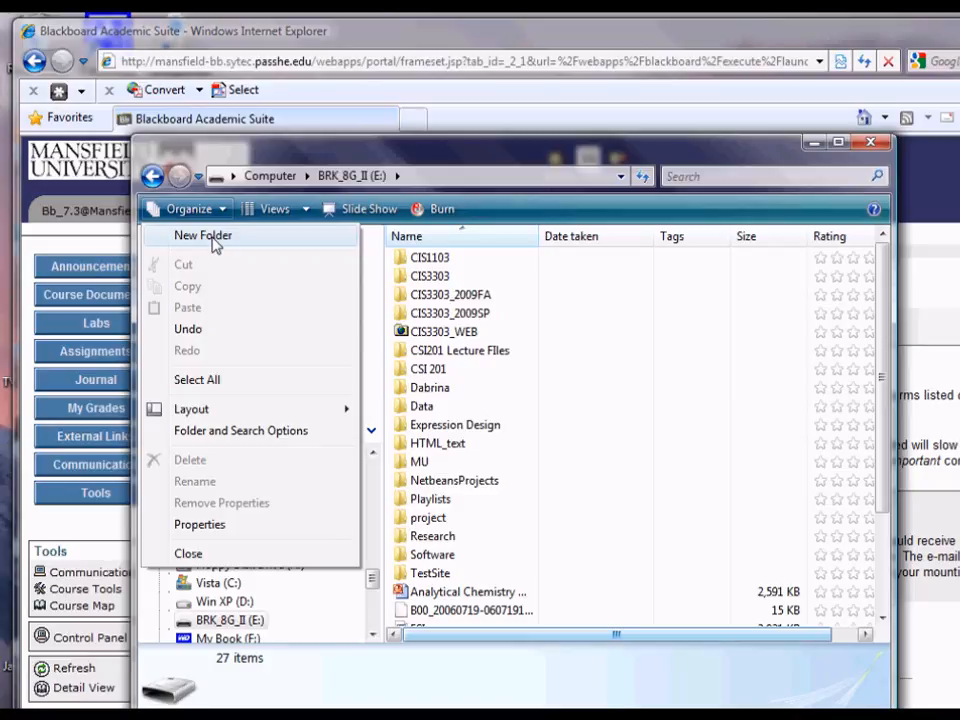
pyautogui.rightClick(672, 368)
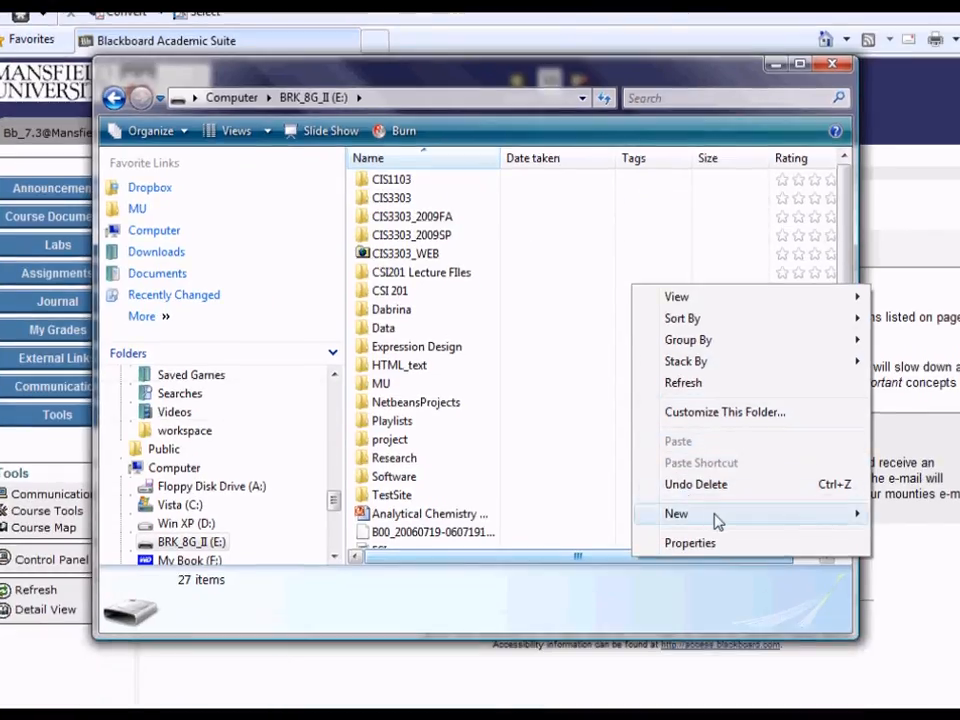
pyautogui.moveTo(794, 513)
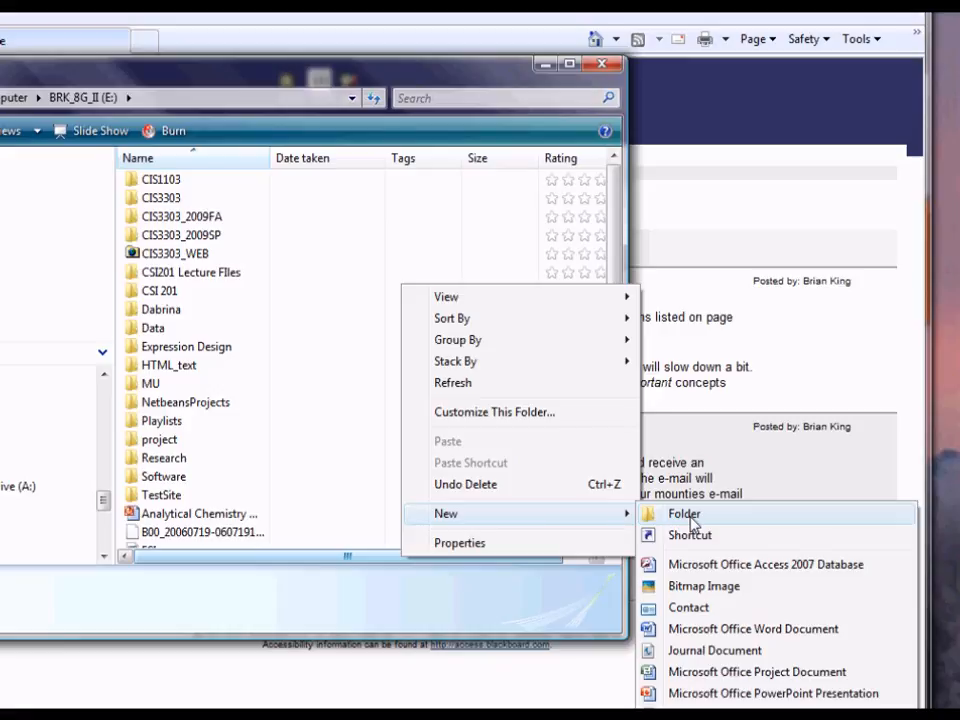
pyautogui.click(690, 518)
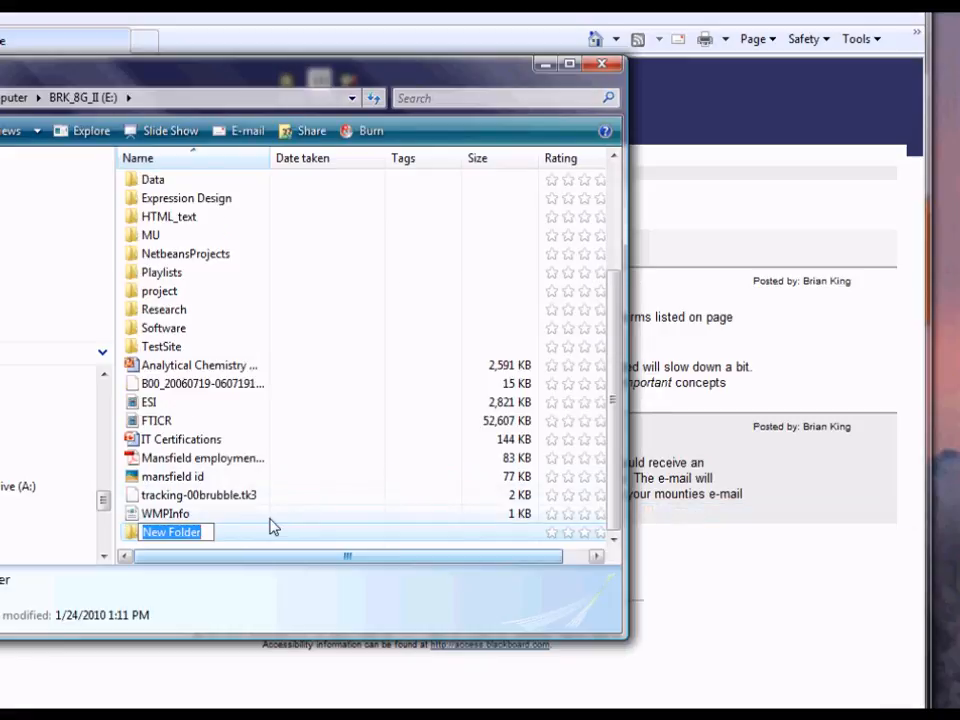
pyautogui.write('CIS1104')
pyautogui.press('Return')
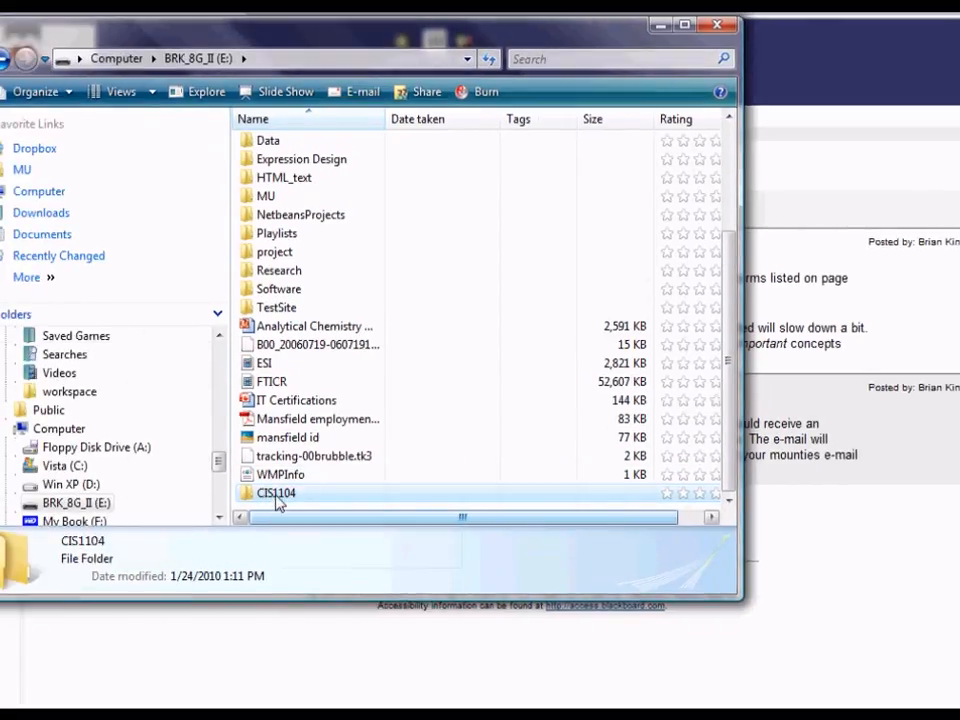
# Open the new CIS1104 folder and create a subfolder named LabProj in it
pyautogui.doubleClick(277, 497)
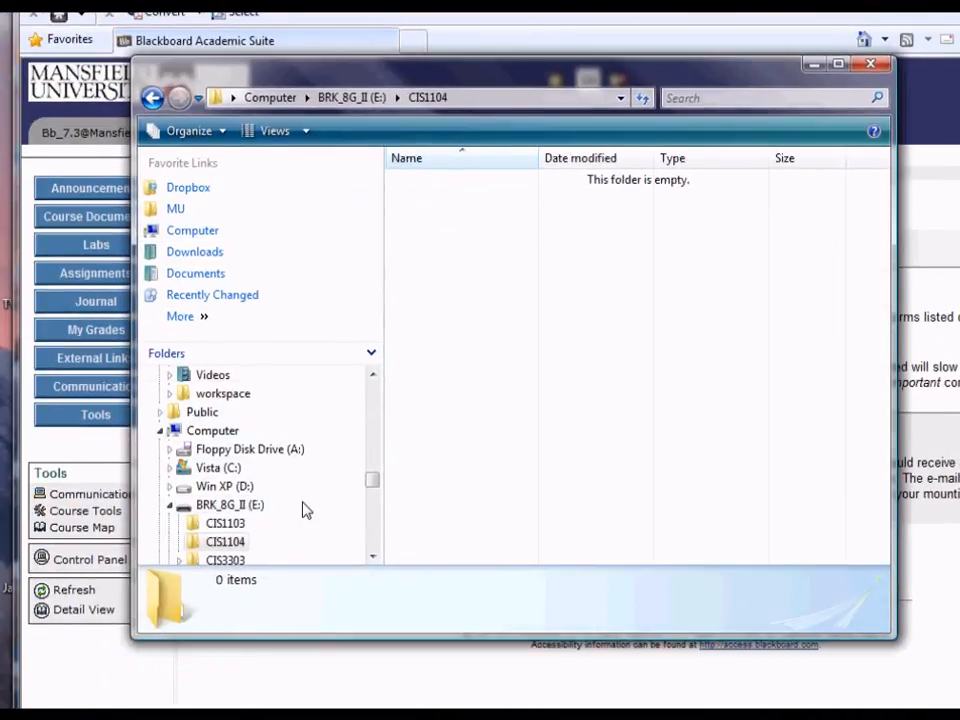
pyautogui.moveTo(375, 489); pyautogui.dragTo(375, 493)
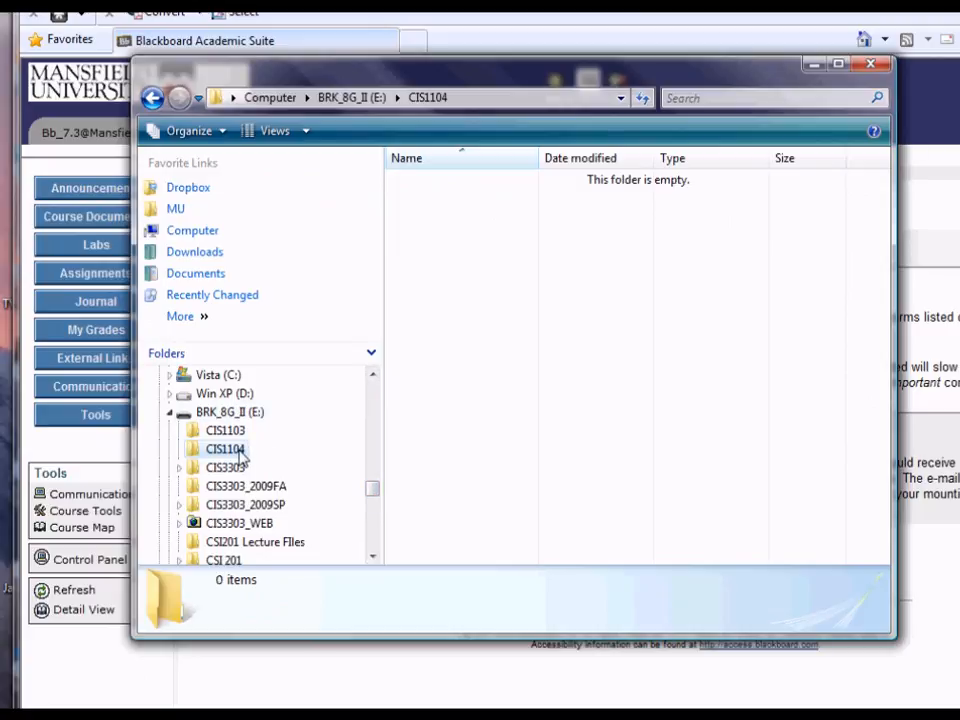
pyautogui.rightClick(460, 231)
pyautogui.moveTo(675, 461)
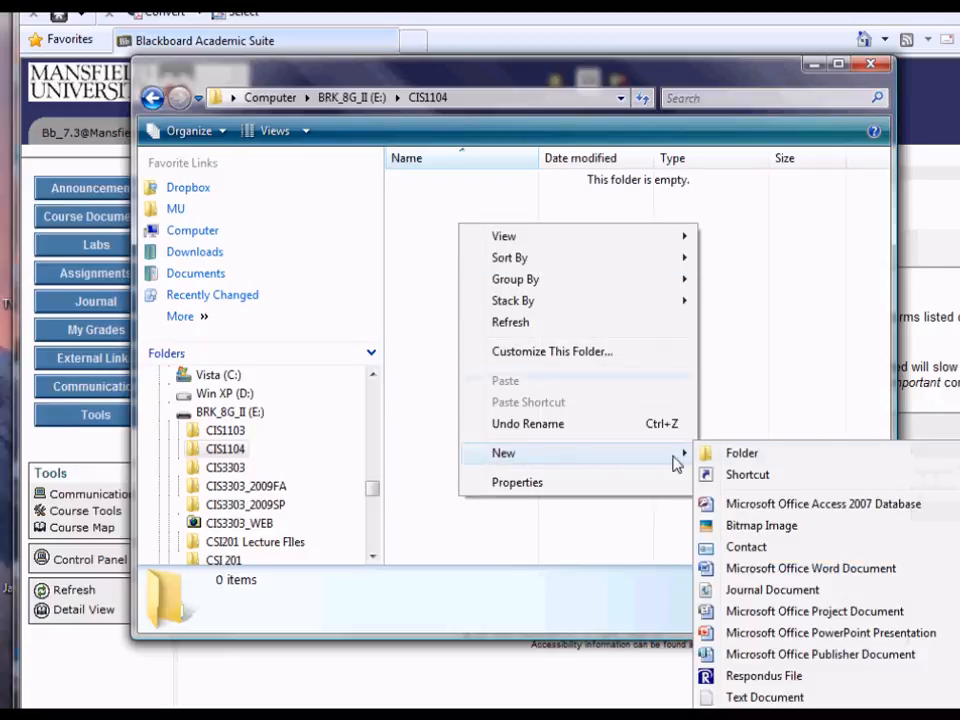
pyautogui.click(742, 455)
pyautogui.write('La')
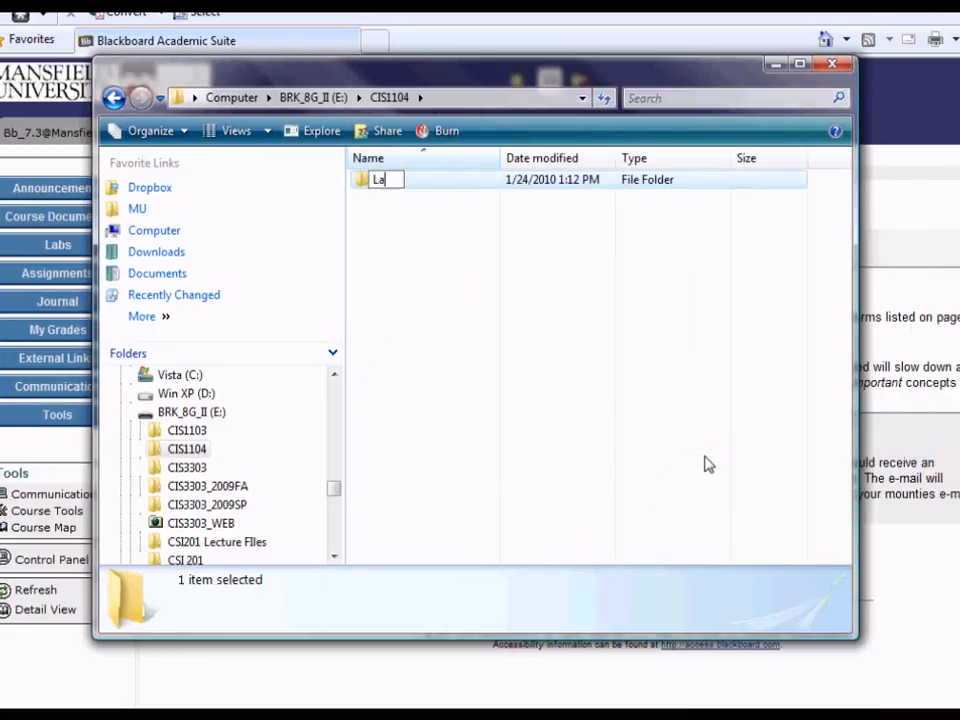
pyautogui.write('bProj')
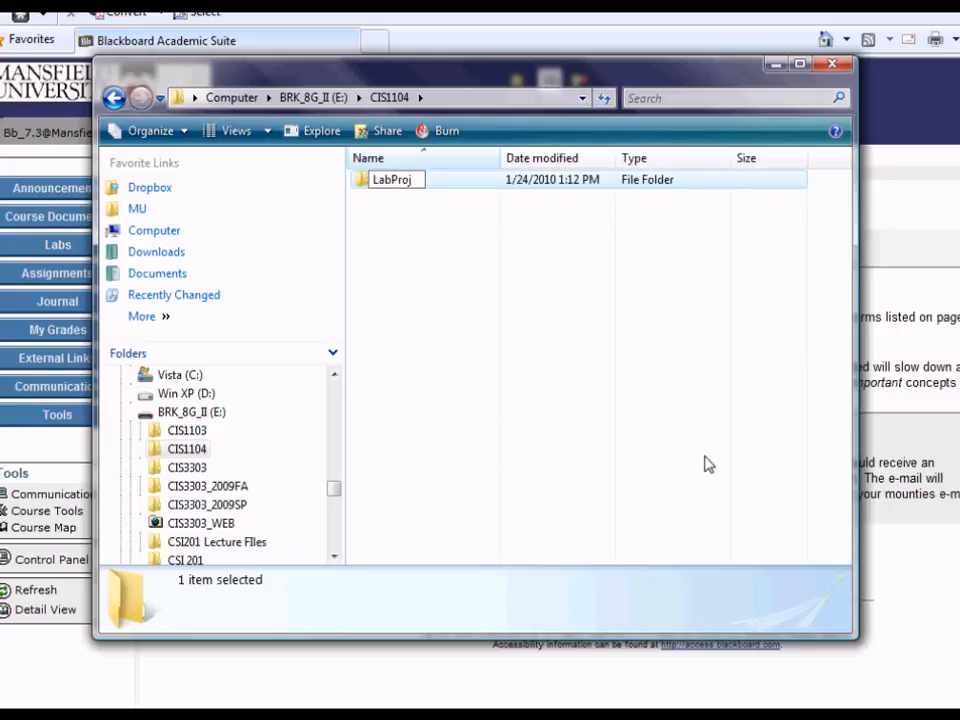
pyautogui.press('Return')
# Create a second subfolder named HWProj beside LabProj and expand CIS1104 in the folder tree
pyautogui.rightClick(447, 258)
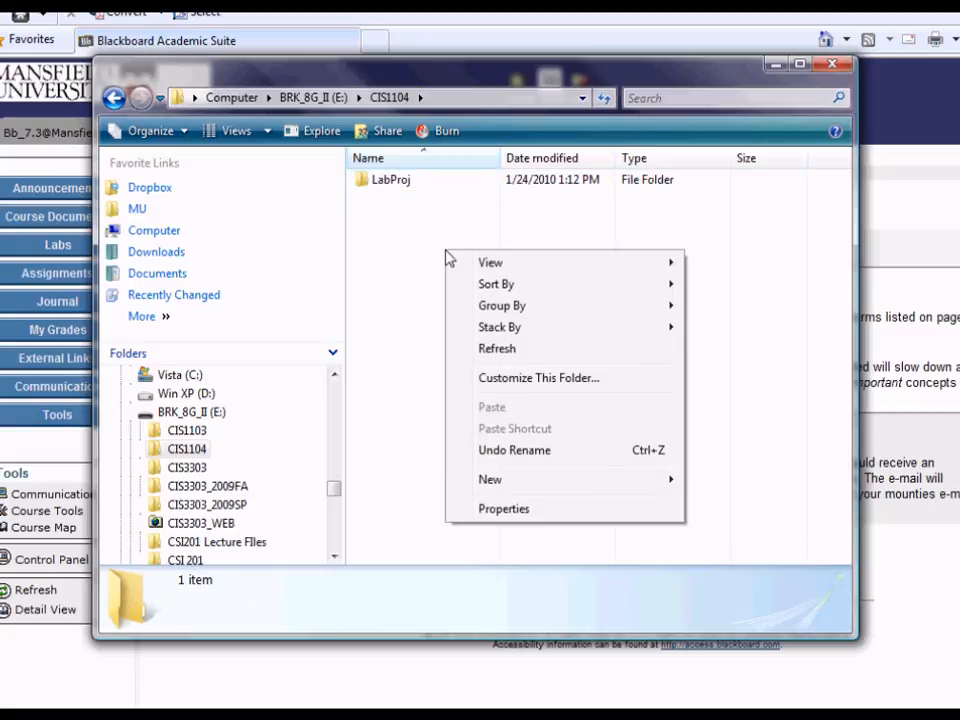
pyautogui.moveTo(638, 482)
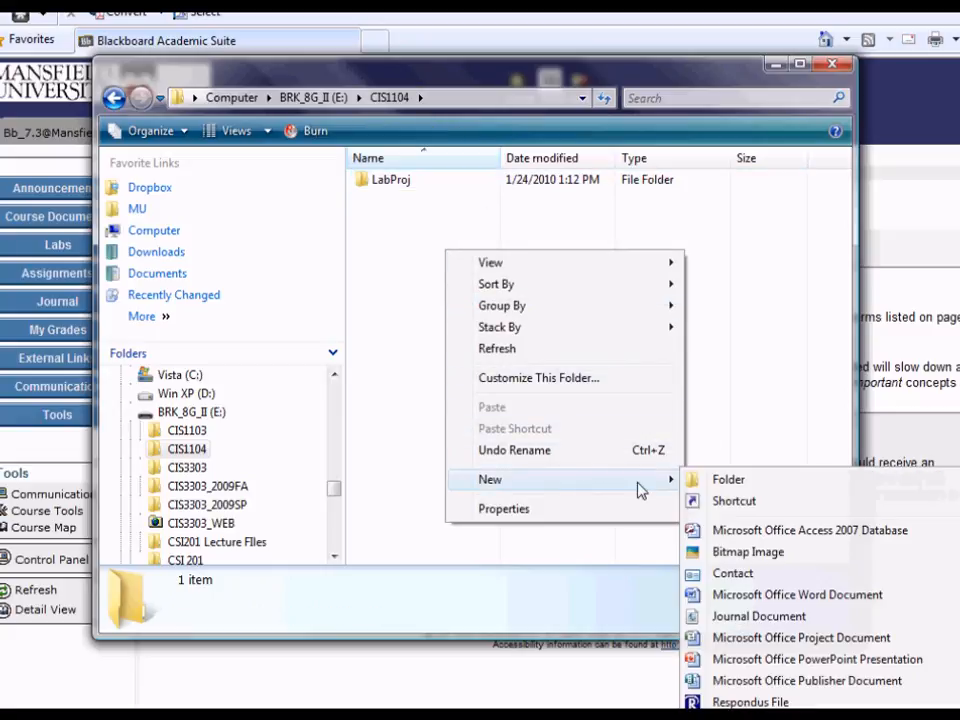
pyautogui.click(728, 480)
pyautogui.write('HW')
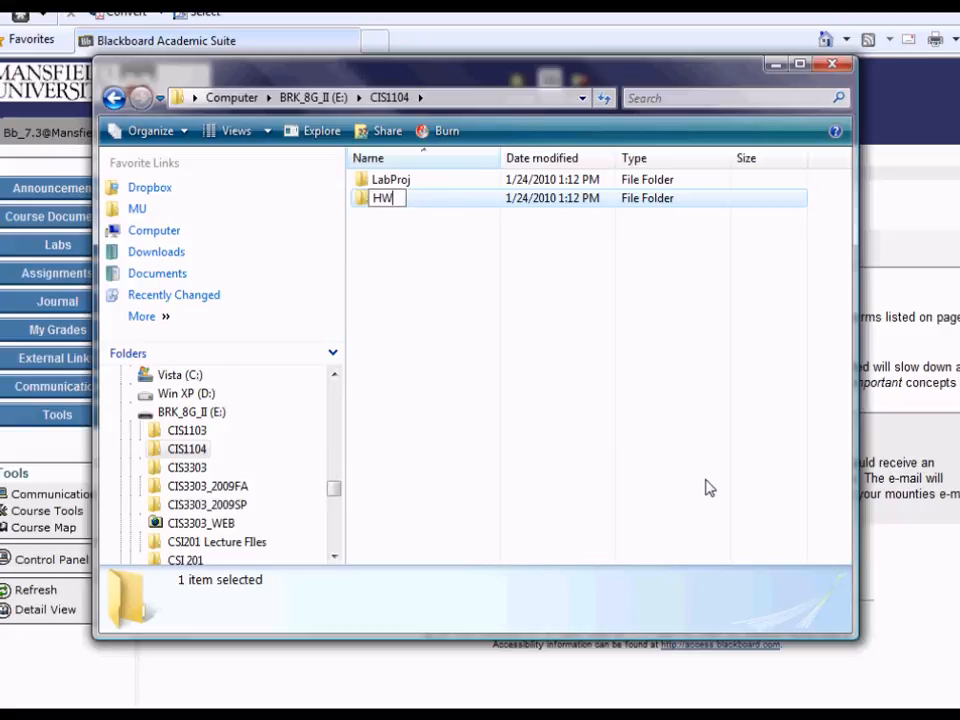
pyautogui.write('Proj')
pyautogui.press('Return')
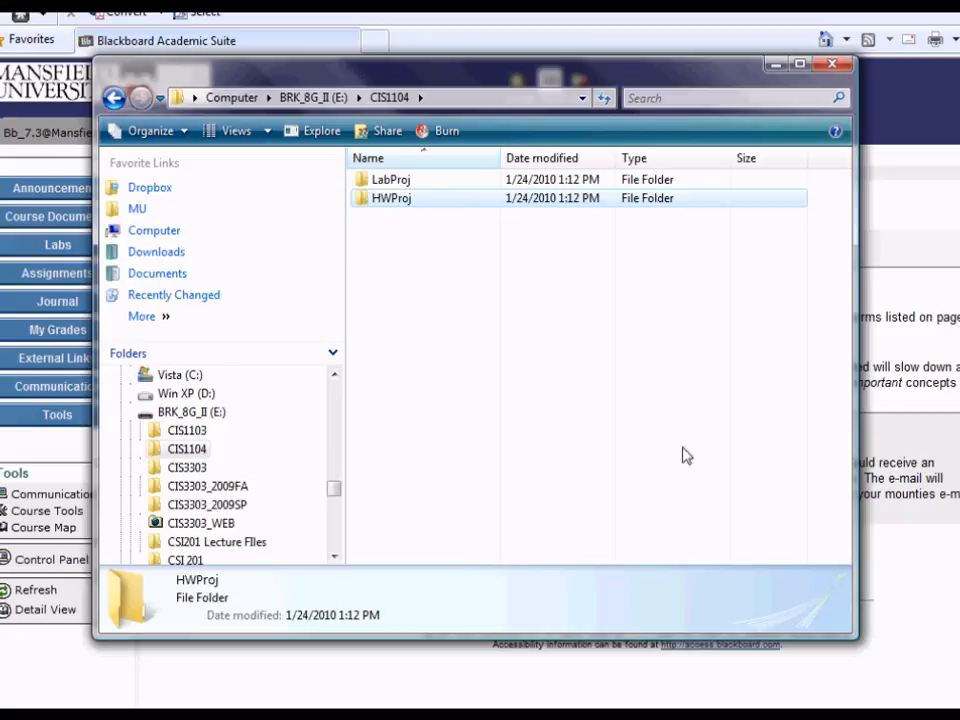
pyautogui.click(464, 272)
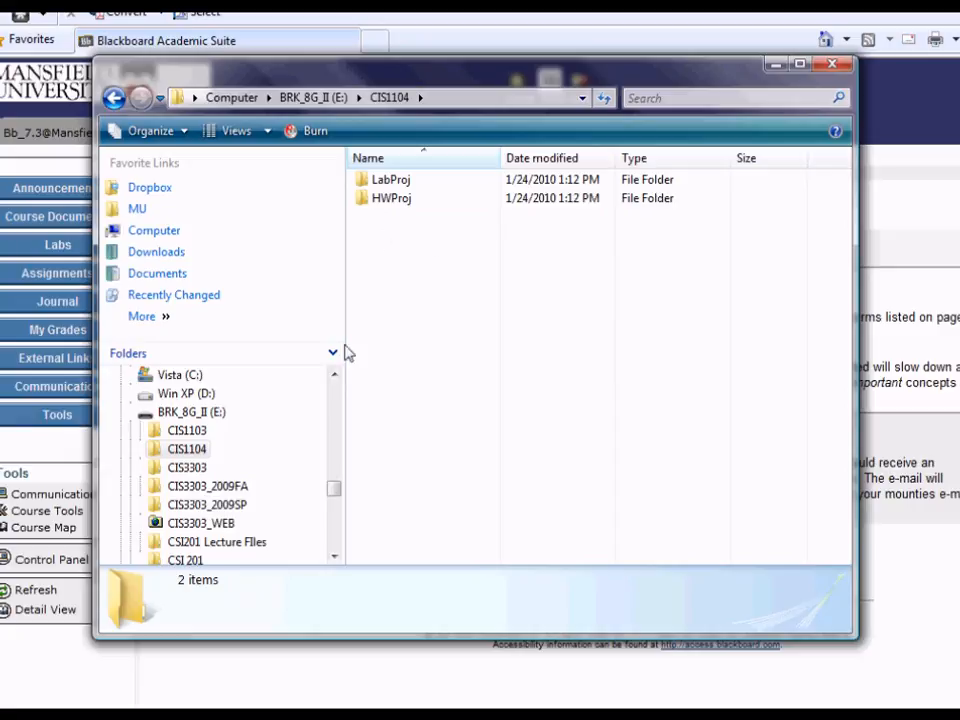
pyautogui.click(143, 450)
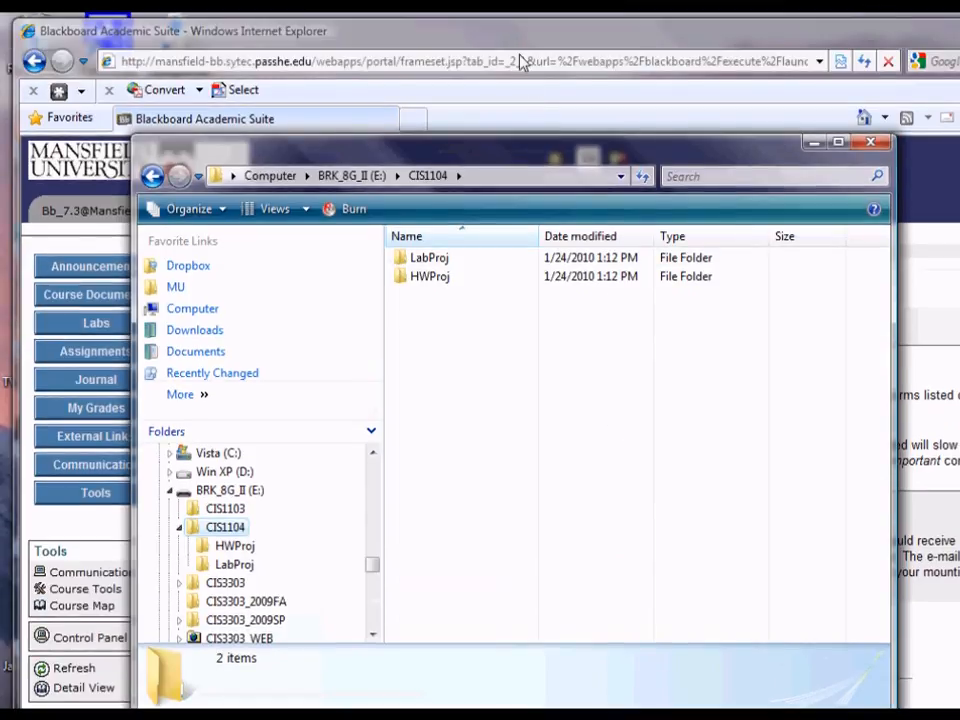
# Switch to the Blackboard browser window, open Course Documents and start saving the target of the std_lib_facilities.h link
pyautogui.click(516, 33)
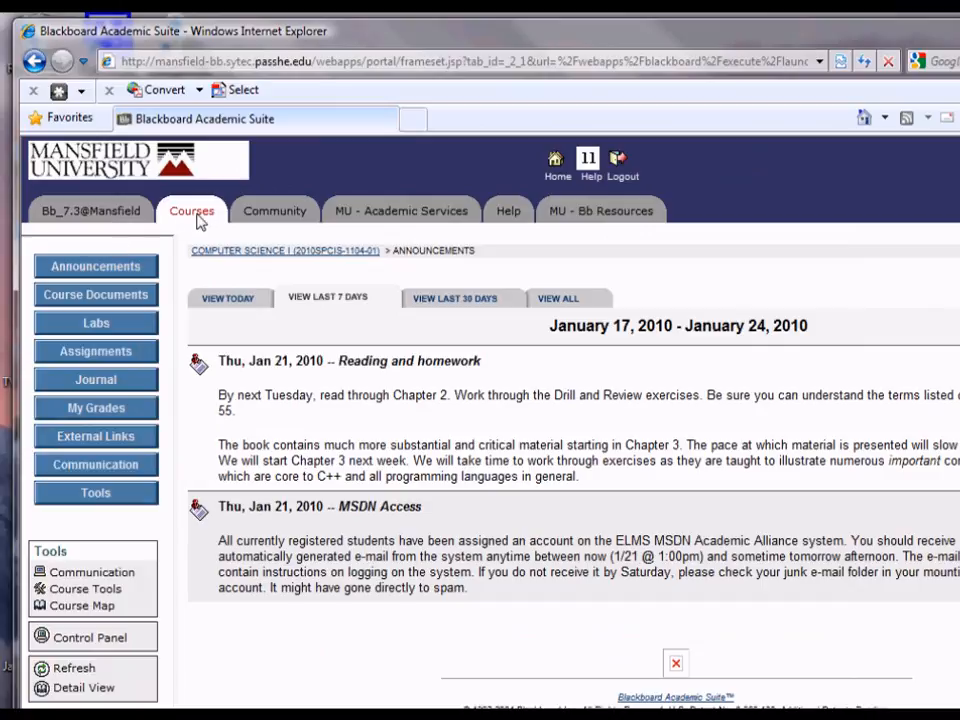
pyautogui.click(125, 295)
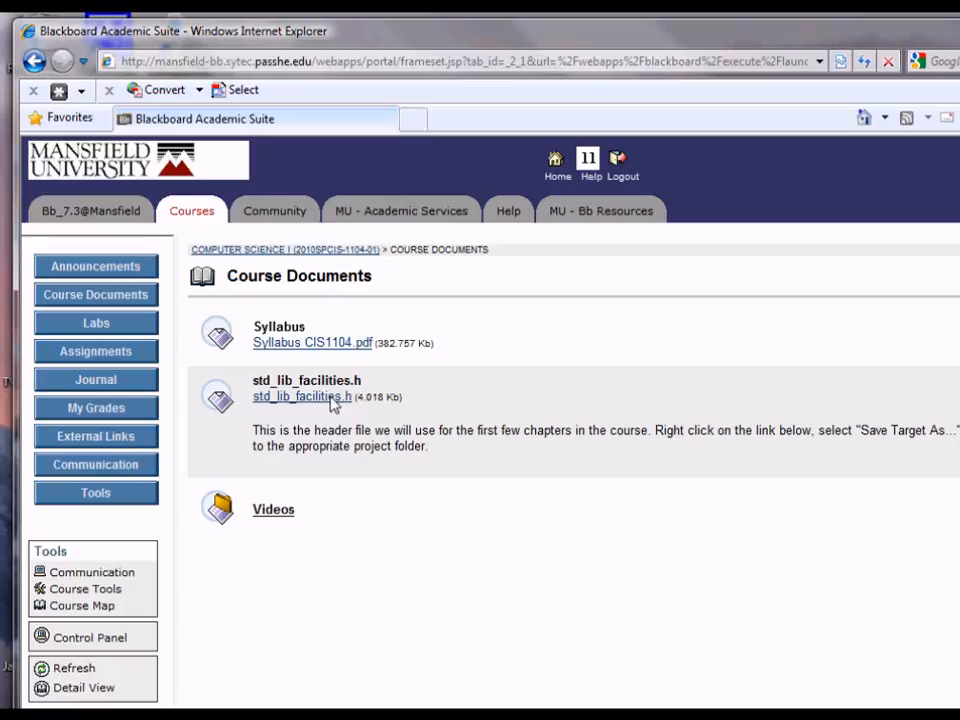
pyautogui.rightClick(333, 400)
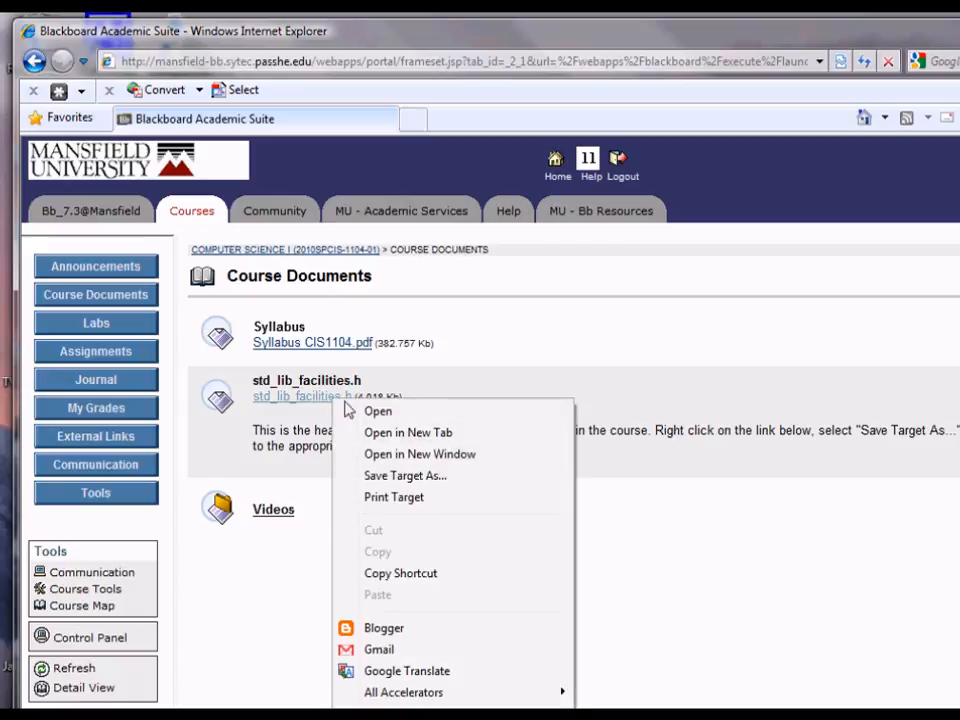
pyautogui.click(405, 476)
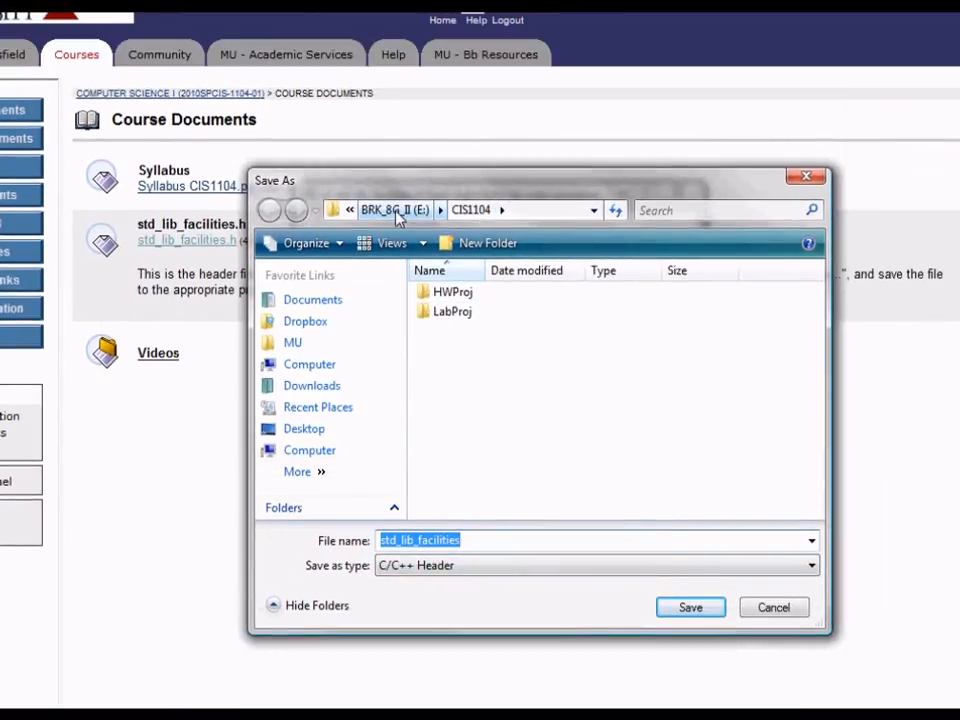
# Save std_lib_facilities as a C/C++ Header in the CIS1104 folder on BRK_8G_II (E:) and close the download dialog
pyautogui.click(322, 368)
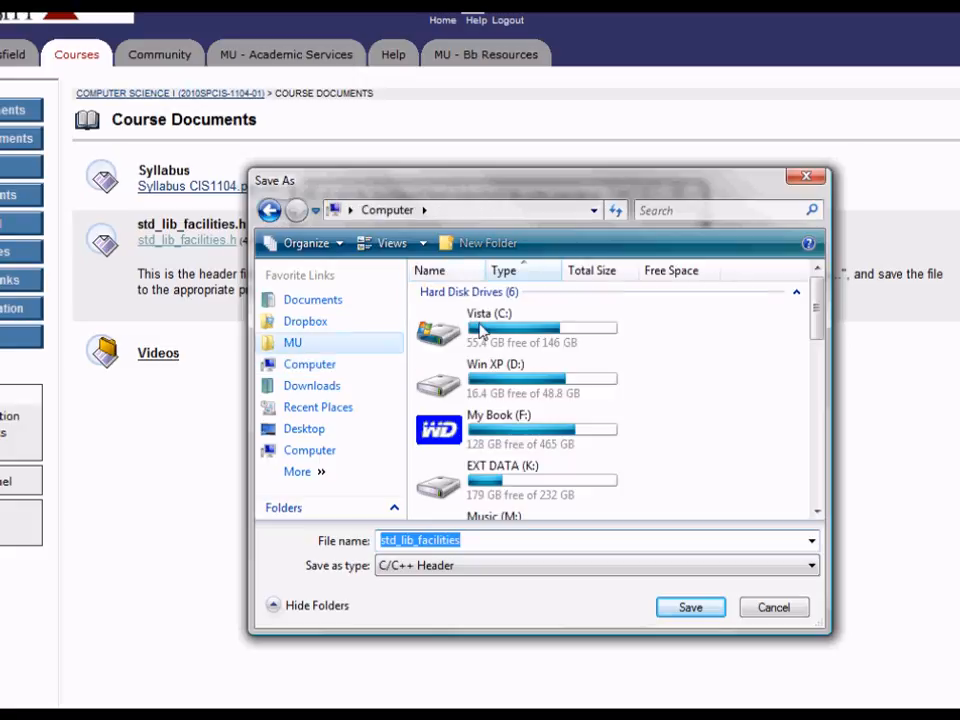
pyautogui.moveTo(700, 314); pyautogui.dragTo(701, 392)
pyautogui.doubleClick(418, 406)
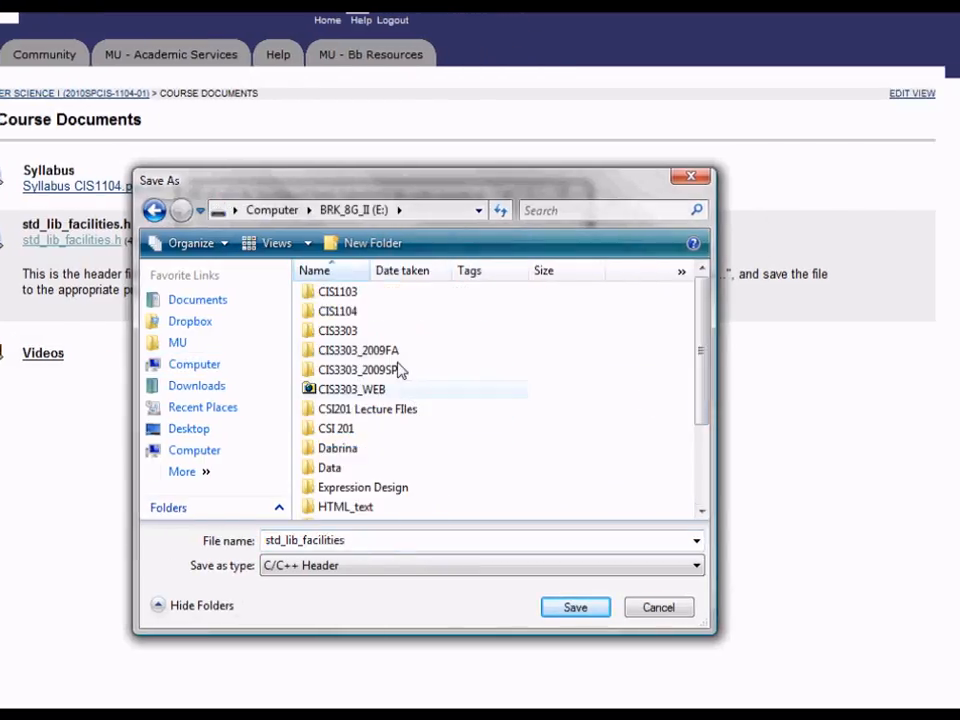
pyautogui.doubleClick(358, 313)
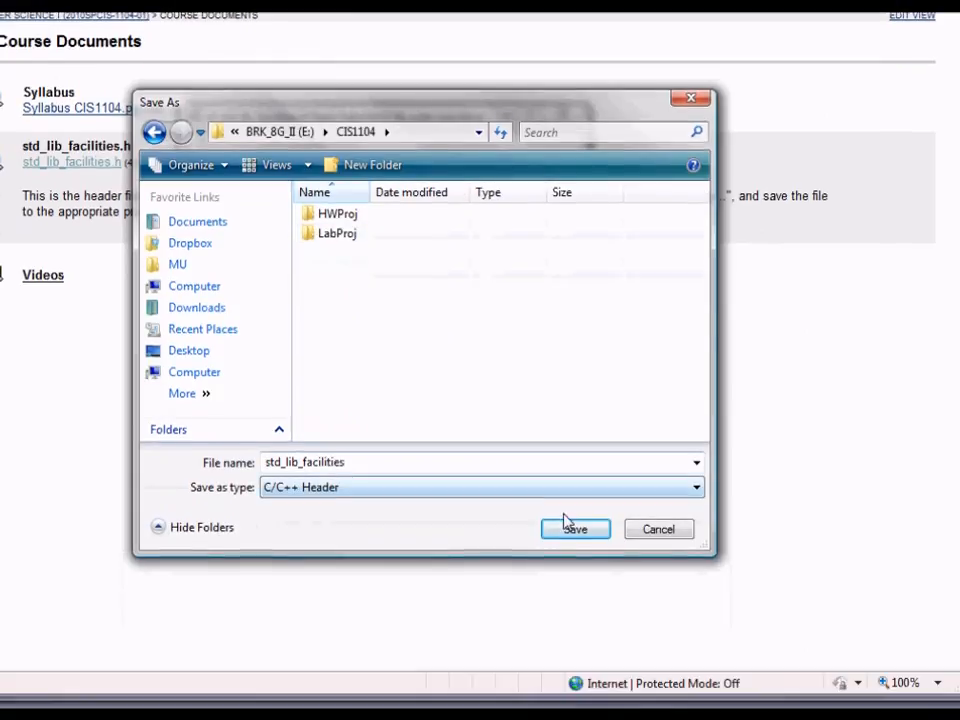
pyautogui.click(575, 530)
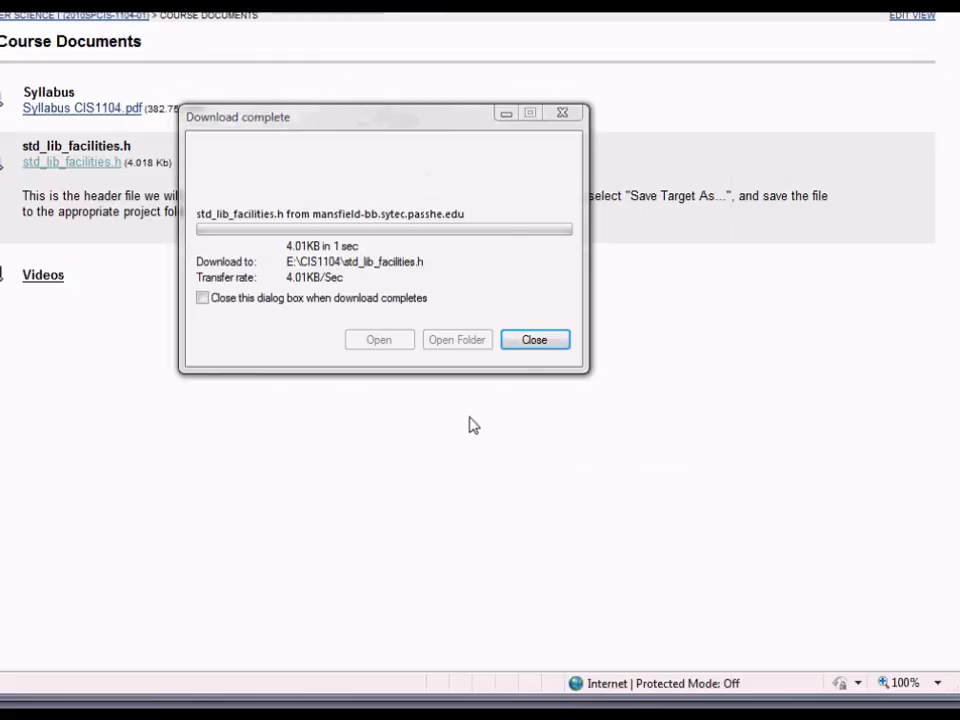
pyautogui.click(533, 341)
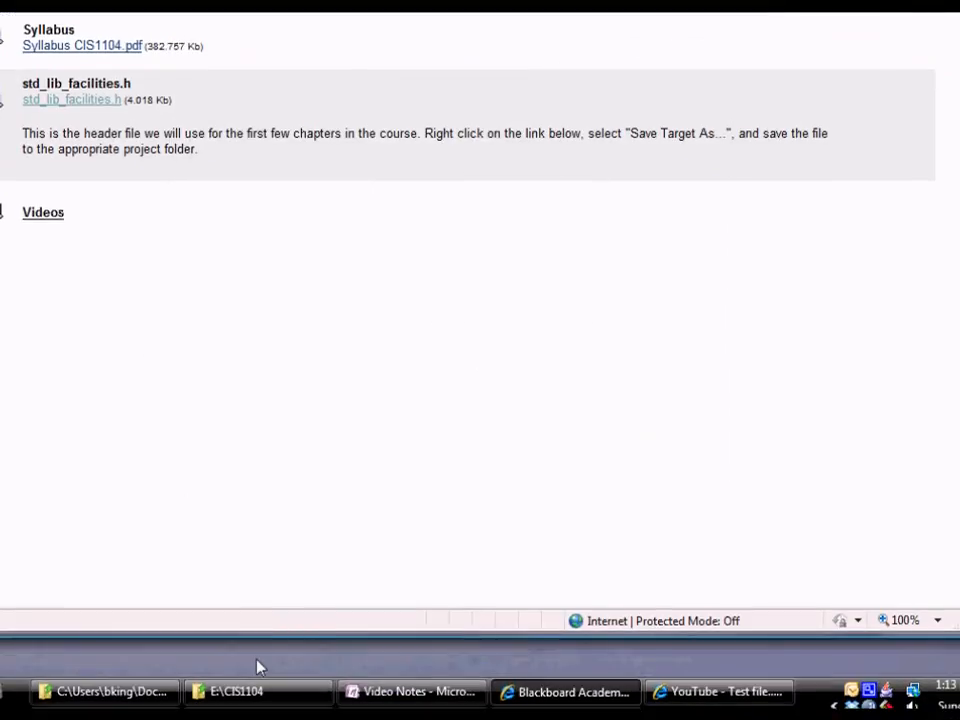
# Switch to the Explorer window showing E:\CIS1104
pyautogui.click(258, 675)
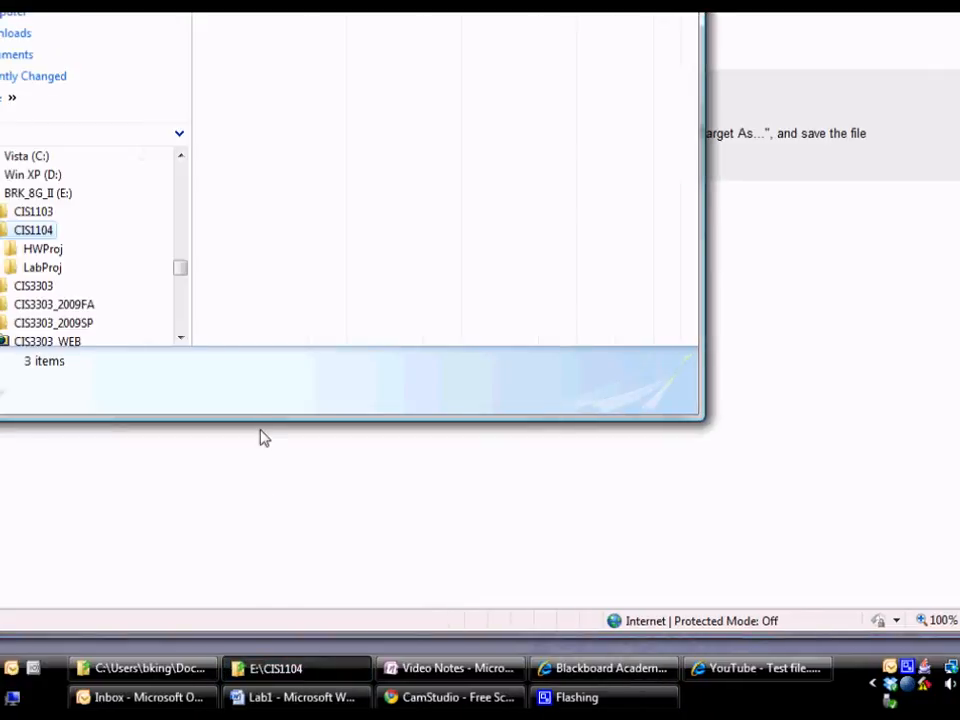